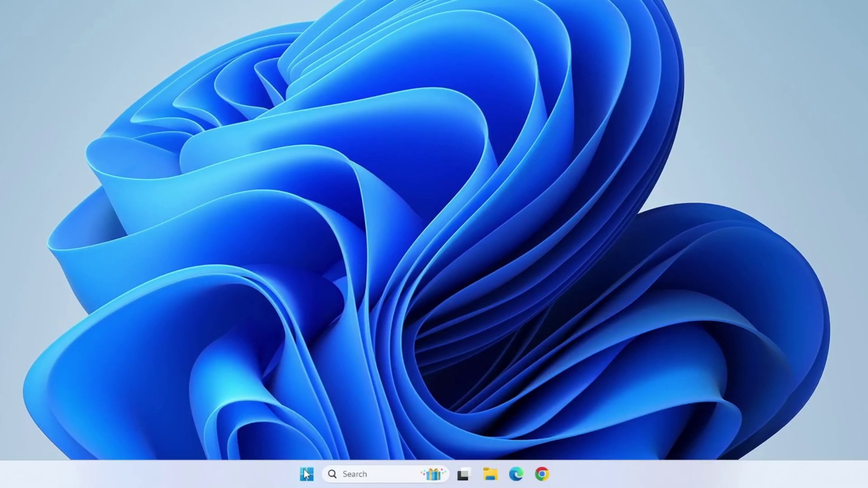
Open Device Manager and expand the Audio inputs and outputs category.
right_click(305, 474)
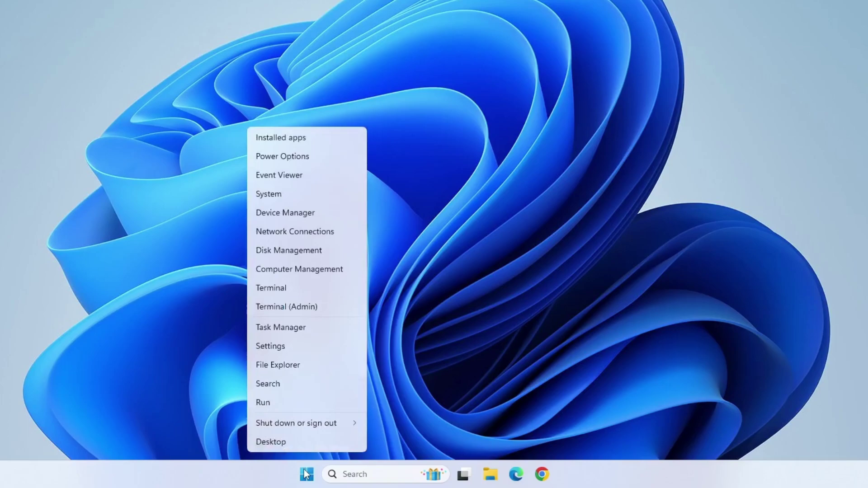
left_click(301, 208)
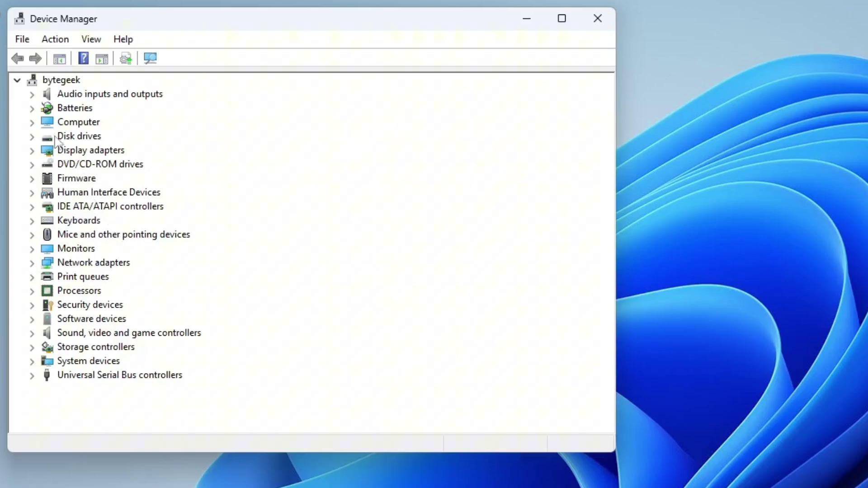
left_click(115, 95)
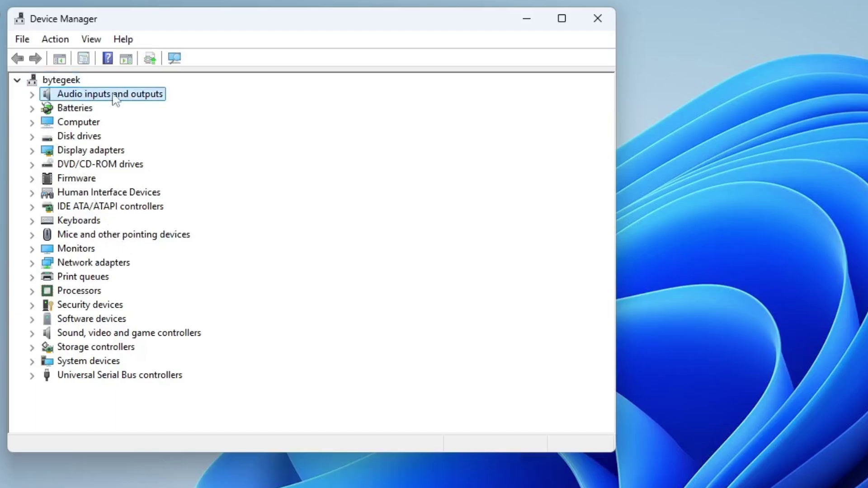
left_click(32, 95)
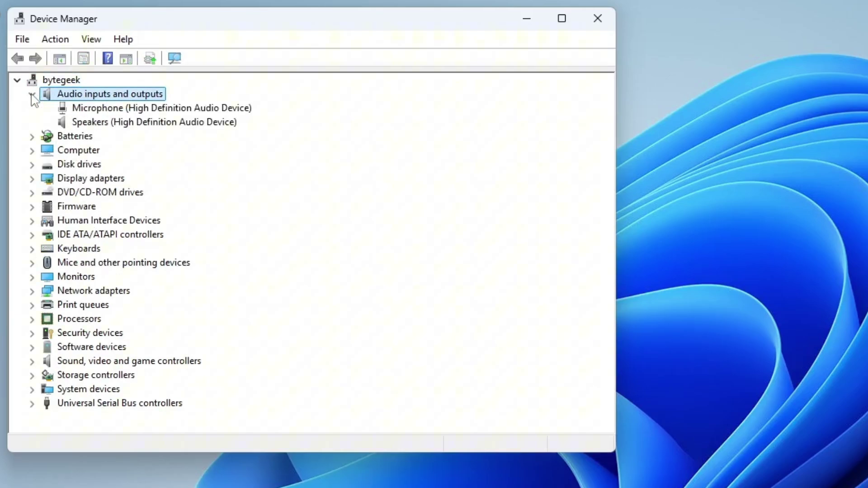
Disable the High Definition Audio Microphone, confirm with Yes, then enable it again.
left_click(103, 108)
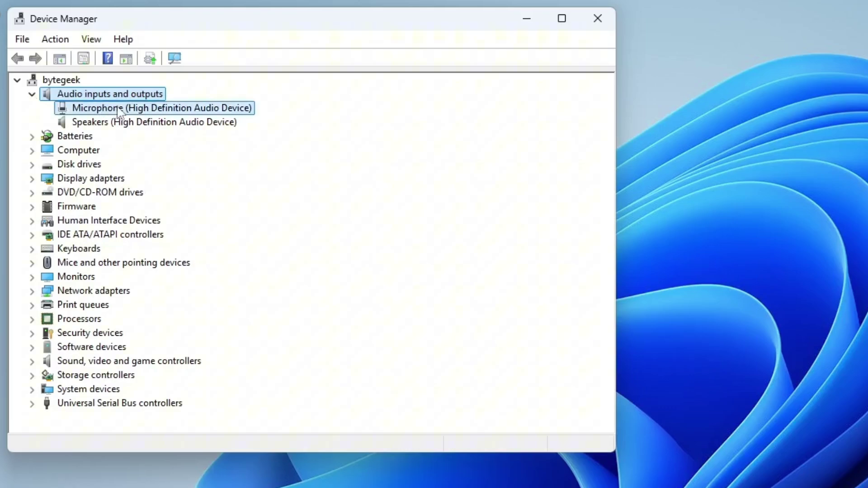
right_click(139, 111)
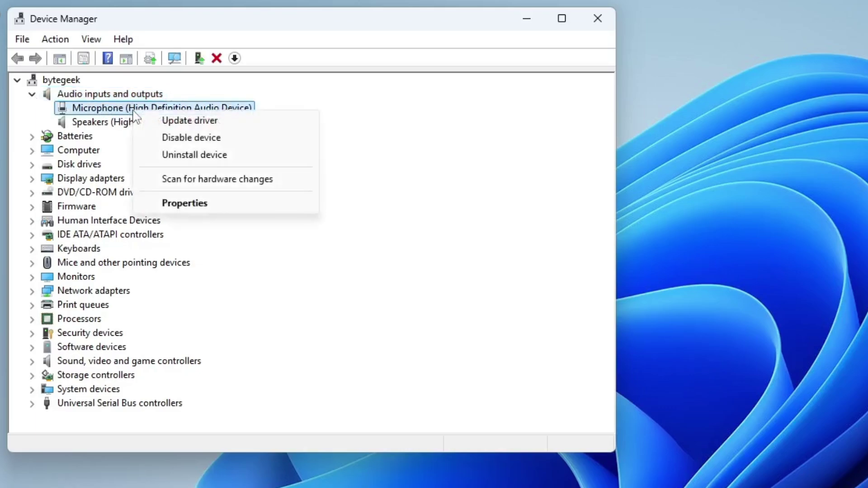
left_click(164, 138)
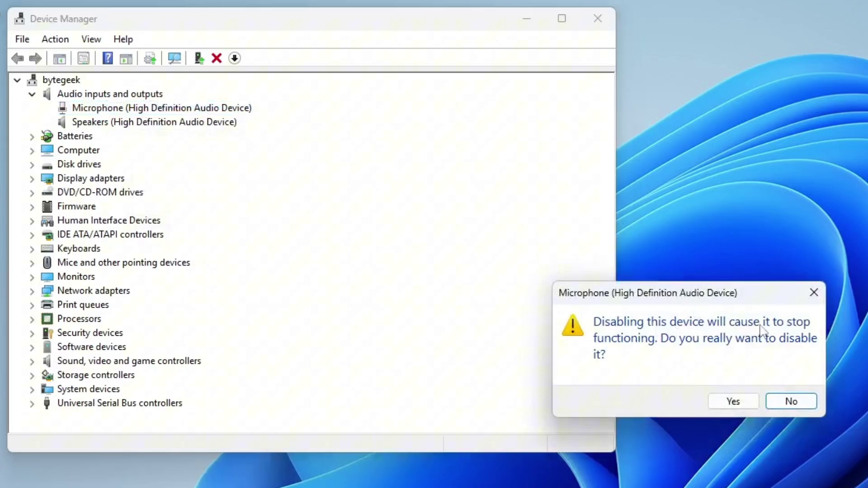
left_click(724, 409)
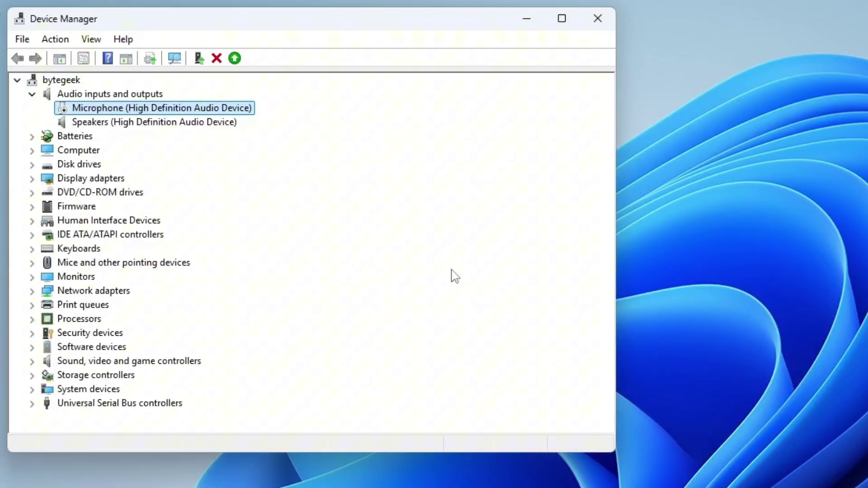
right_click(174, 109)
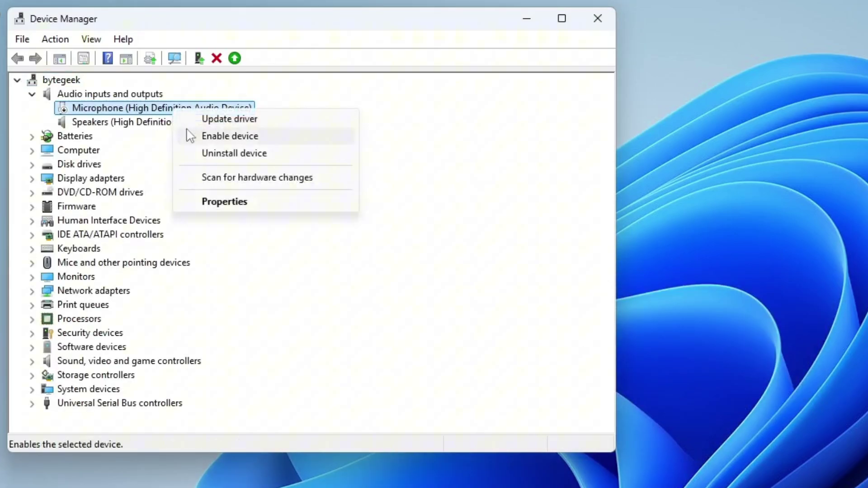
left_click(239, 137)
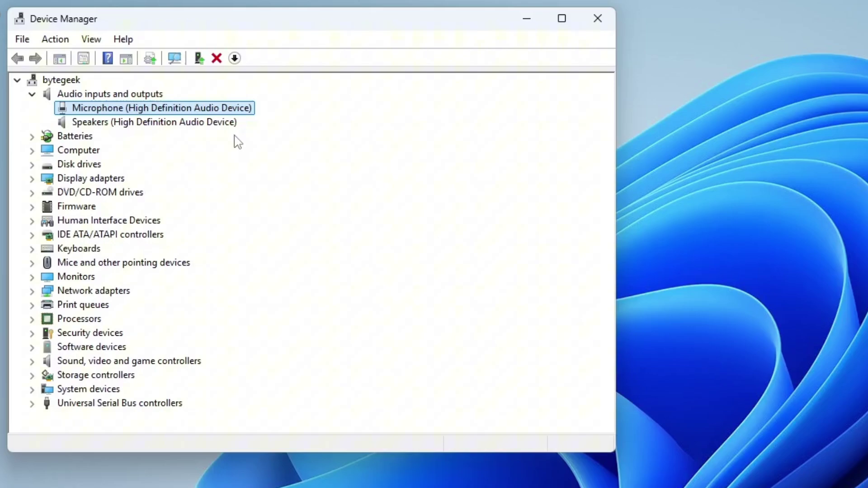
Search automatically for a newer Microphone driver, confirm the best one is installed, and close the wizard.
right_click(161, 113)
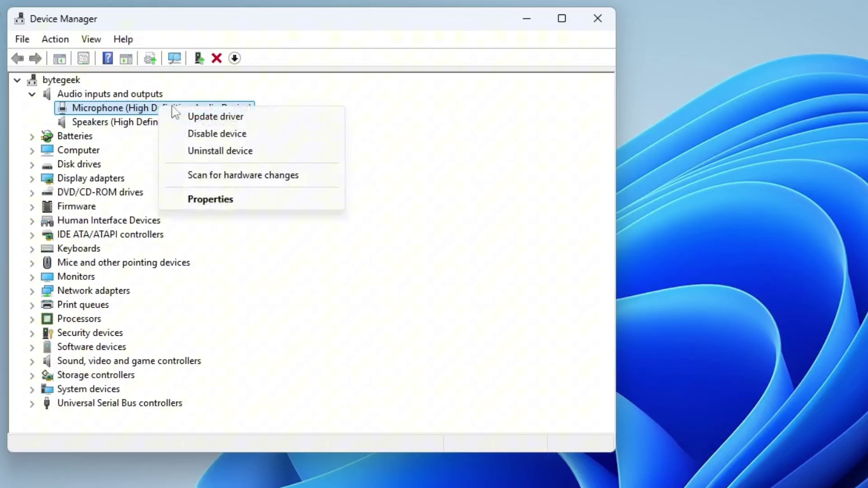
left_click(216, 117)
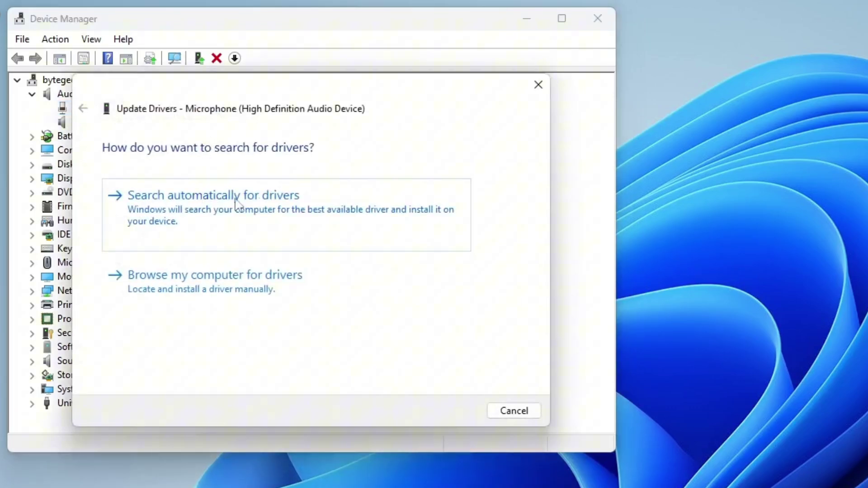
left_click(284, 203)
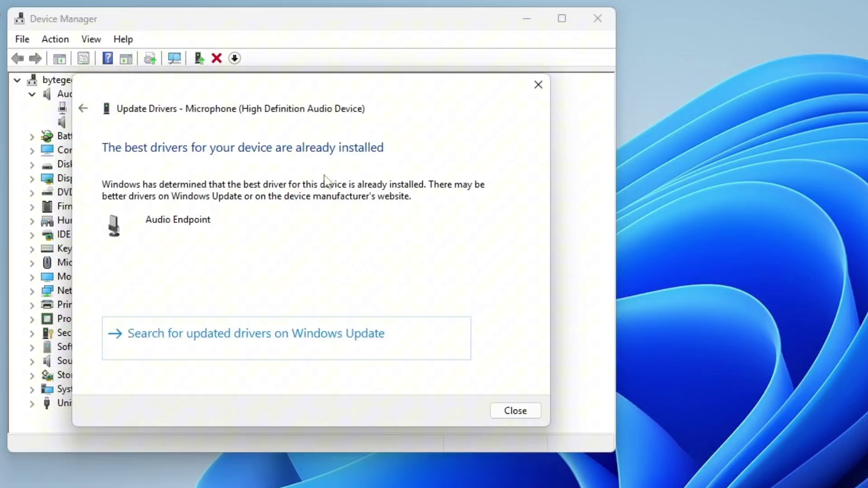
left_click(515, 411)
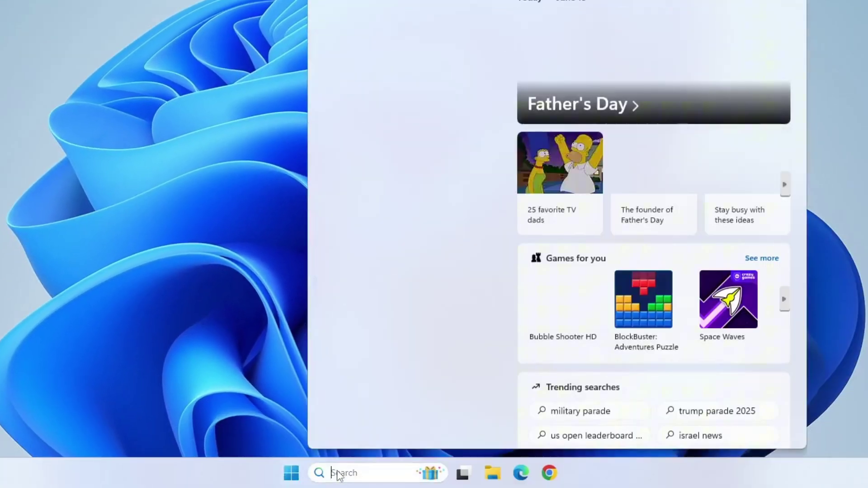
Search 'change system' to open the Sound control panel and select the Microphone under Recording.
type("cha")
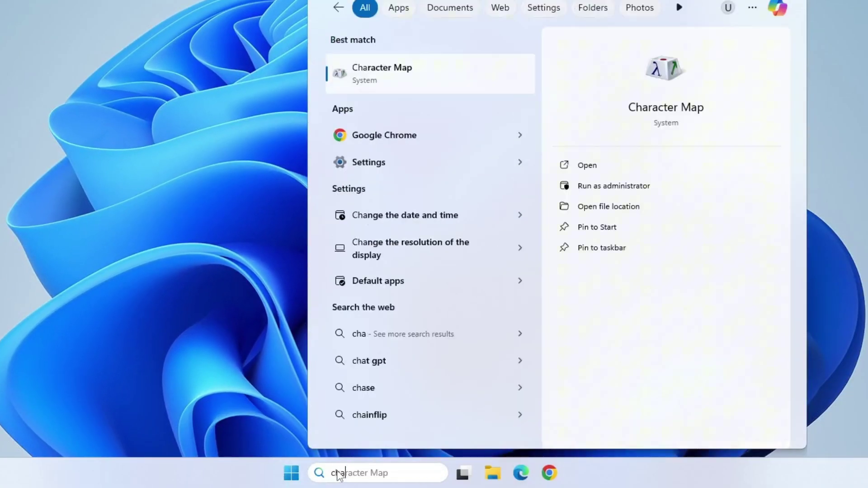
type("nge system")
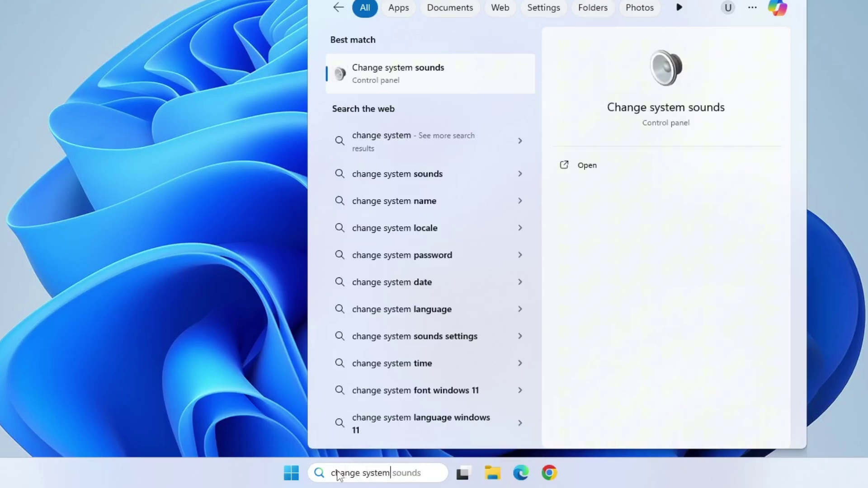
left_click(422, 72)
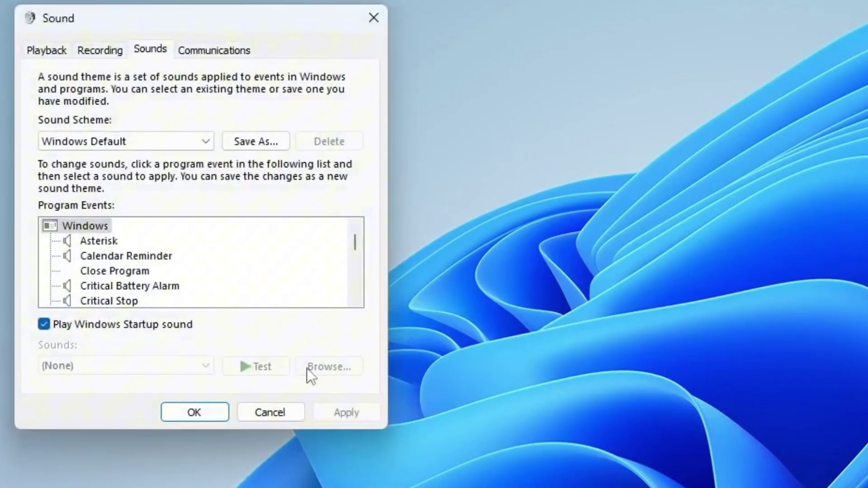
left_click(98, 51)
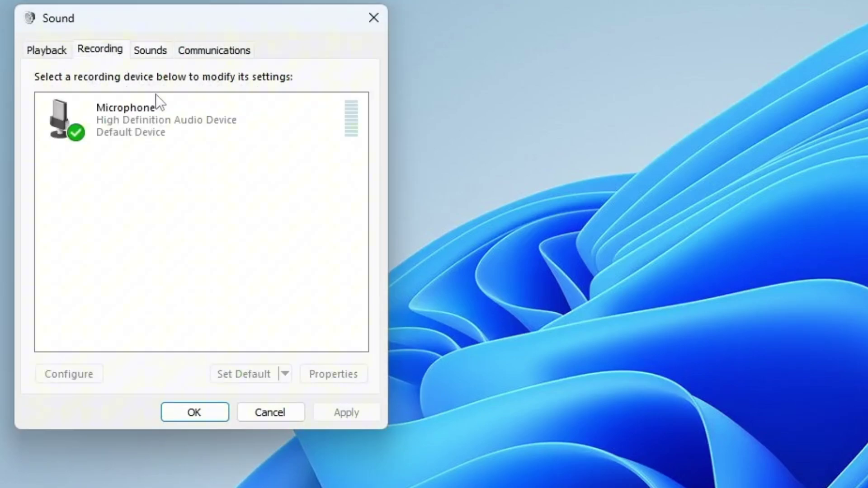
left_click(167, 132)
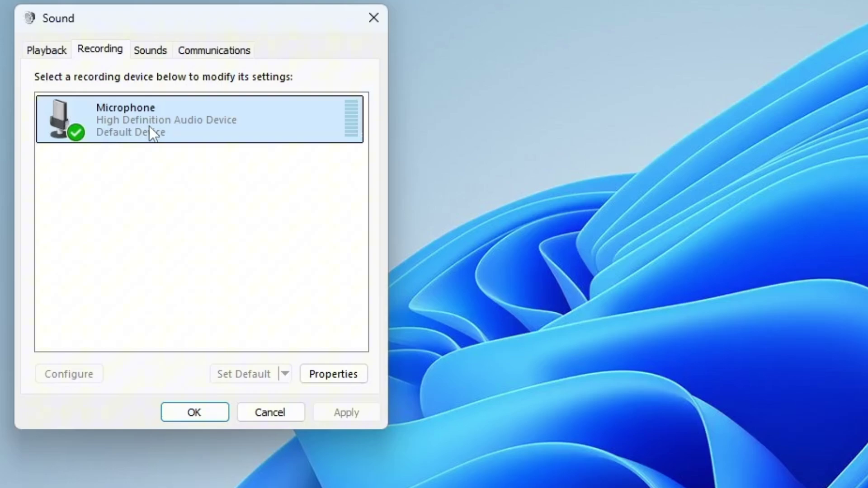
Check the Microphone's Device usage is 'Use this device (enable)', then close Sound without changes.
right_click(149, 126)
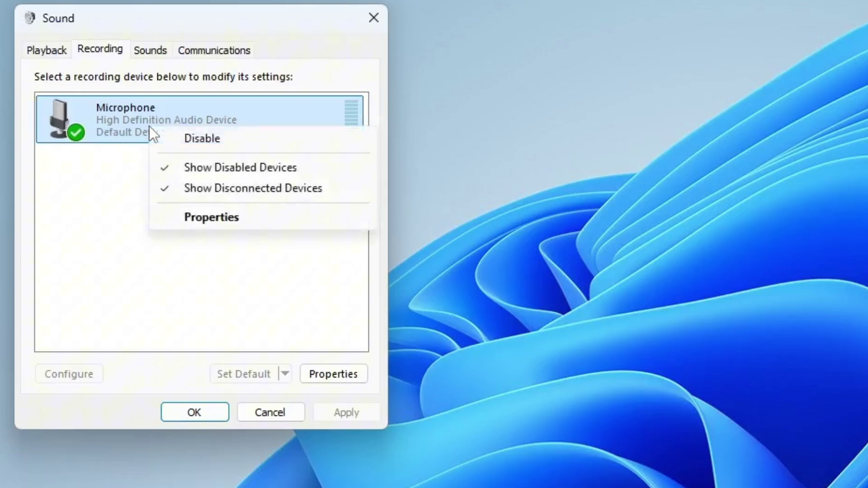
left_click(210, 224)
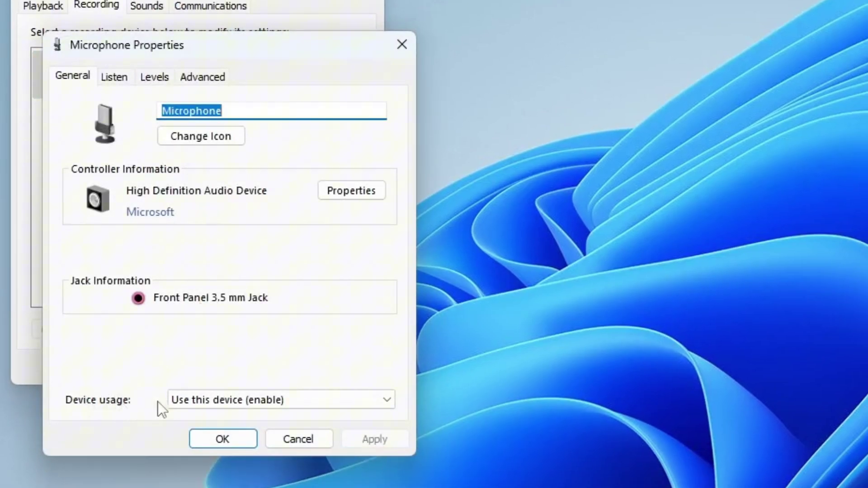
left_click(206, 400)
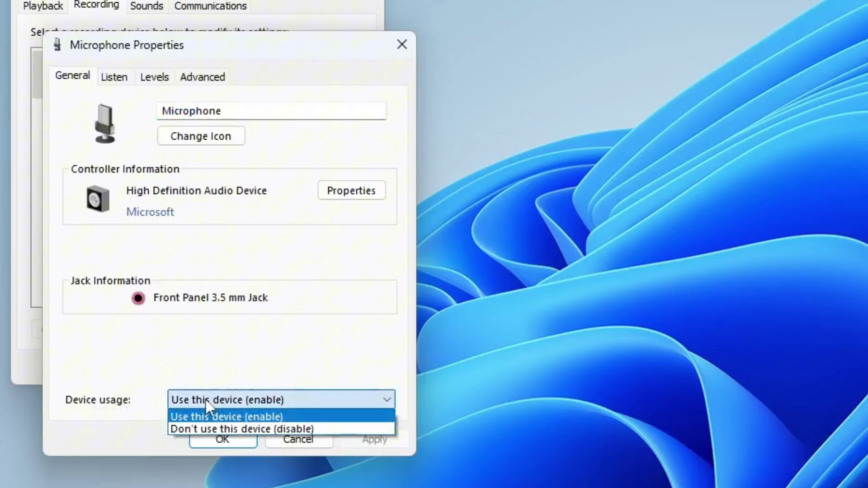
left_click(205, 400)
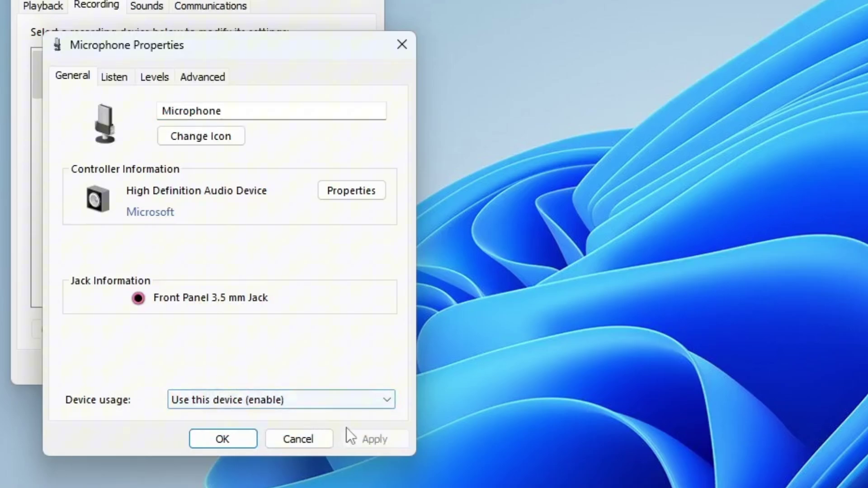
left_click(298, 439)
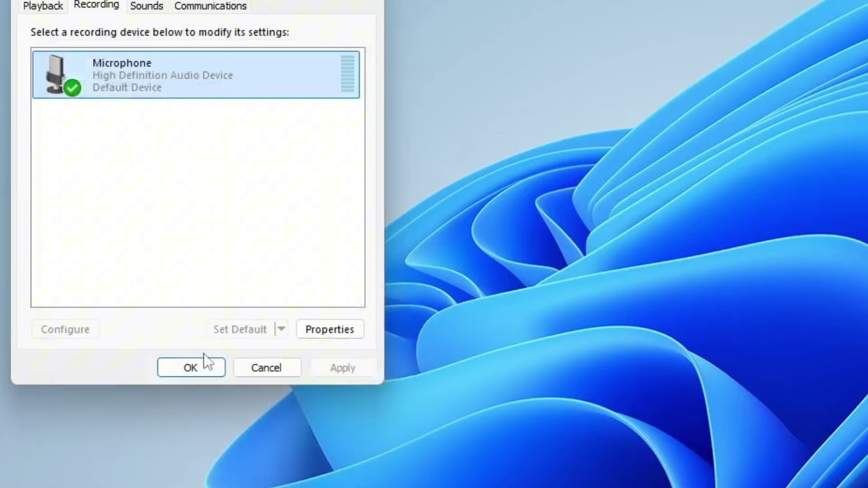
left_click(210, 368)
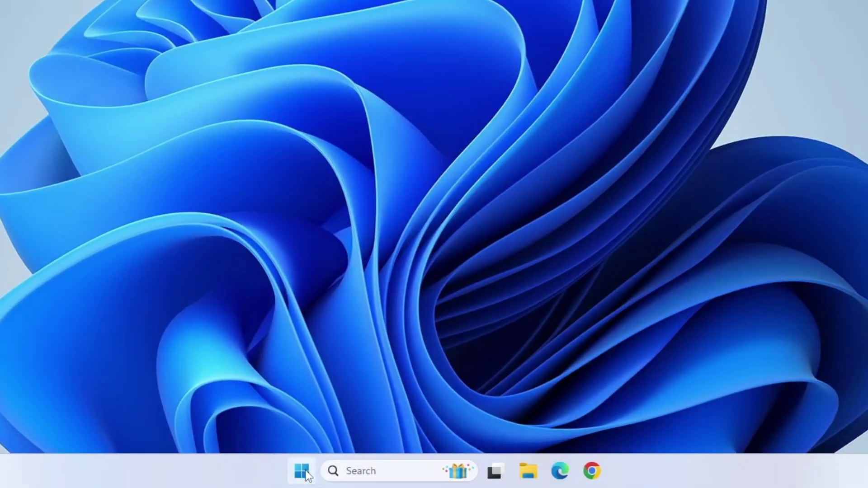
In Settings under Privacy & security > Microphone, switch the Camera app's microphone access On.
left_click(302, 471)
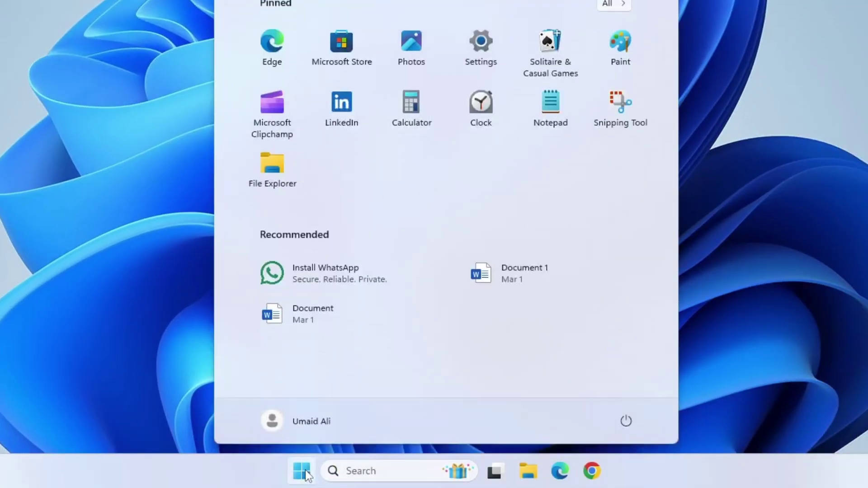
left_click(481, 50)
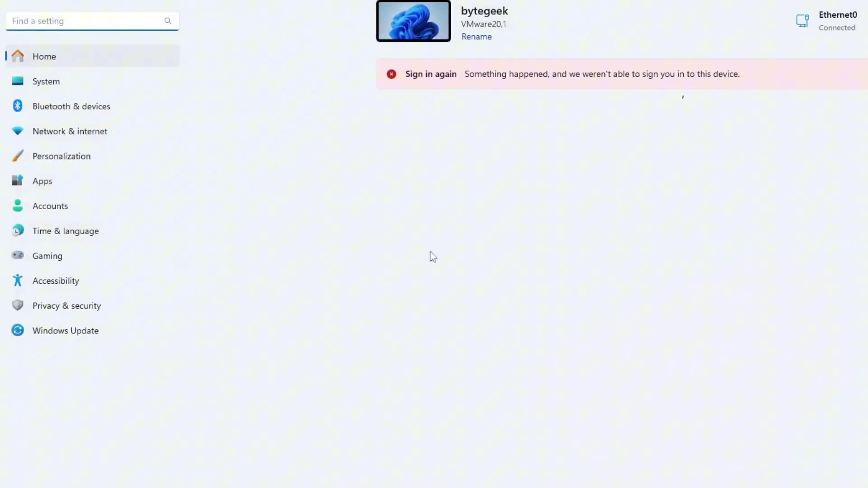
left_click(84, 307)
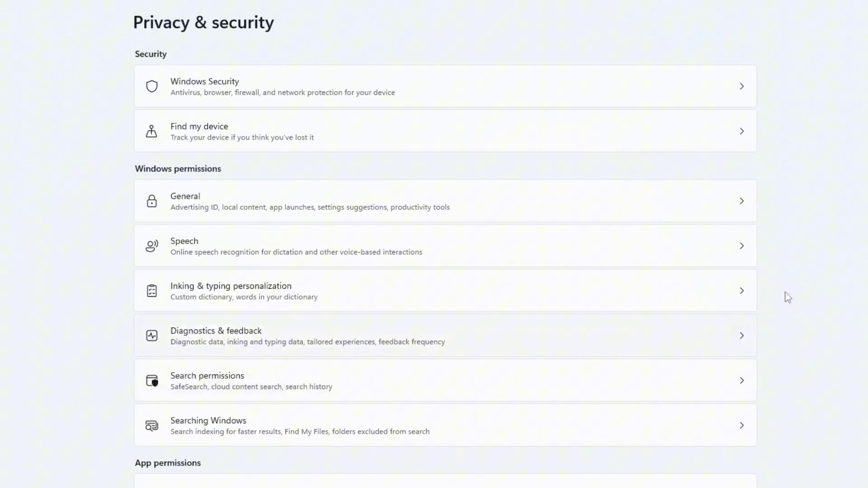
scroll(843, 290, "down", 5)
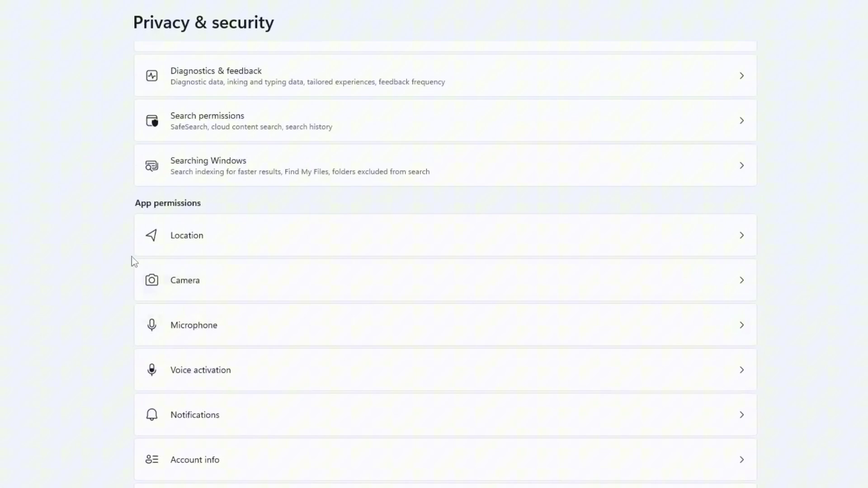
left_click(246, 325)
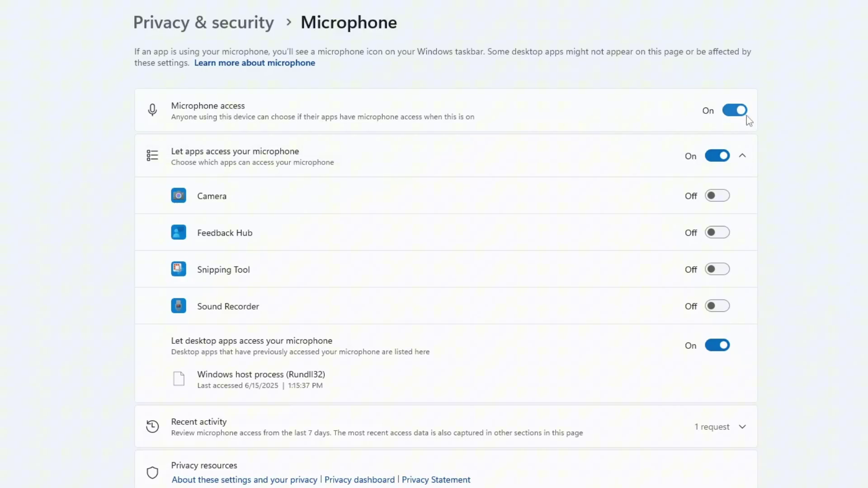
left_click(719, 195)
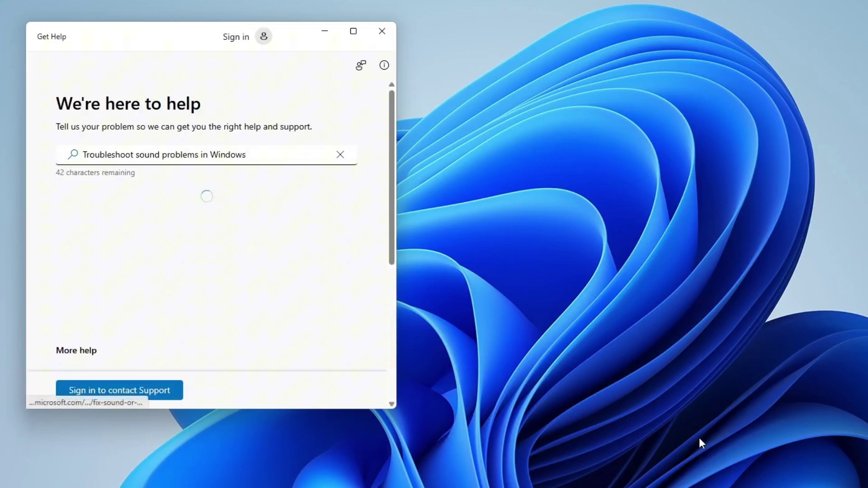
Answer Yes in the Get Help sound troubleshooter to allow automated audio diagnostics.
left_click_drag(396, 141, 405, 206)
left_click(190, 221)
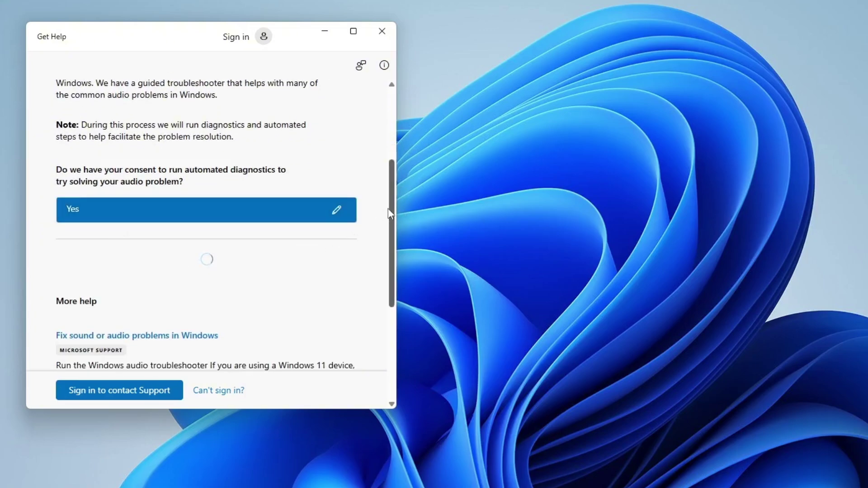
left_click_drag(394, 244, 391, 257)
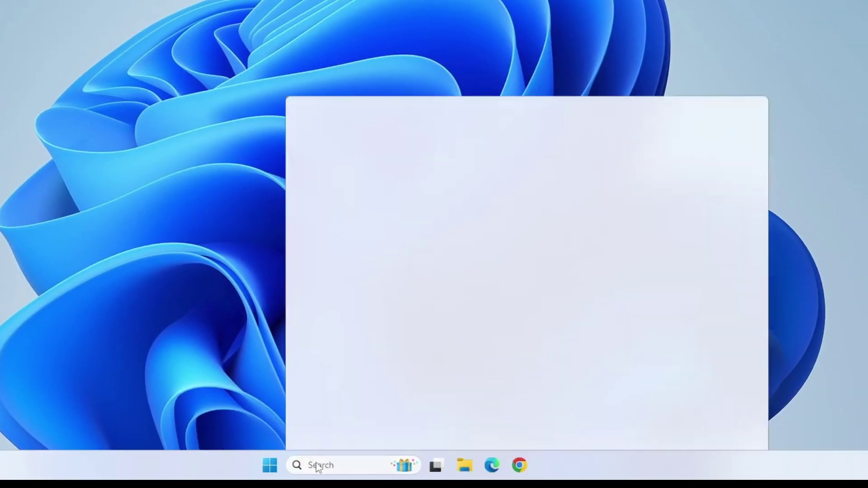
Open Services from a 'services' search and restart the Windows Audio service.
type("services")
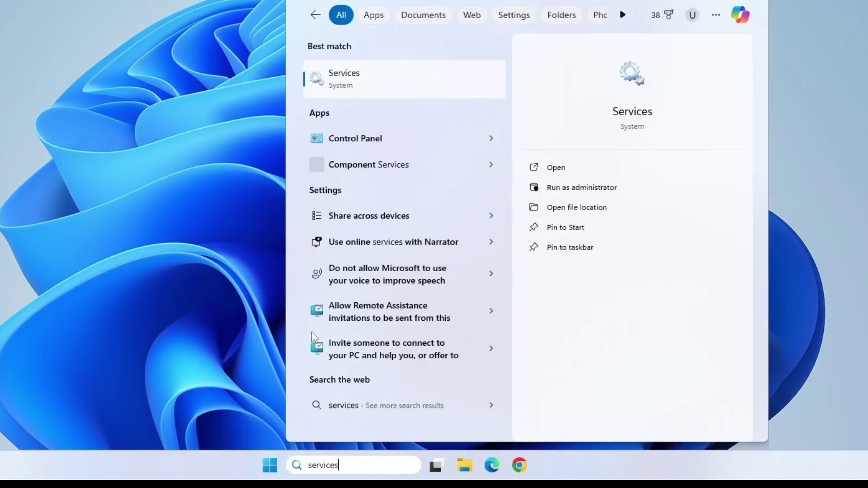
left_click(349, 89)
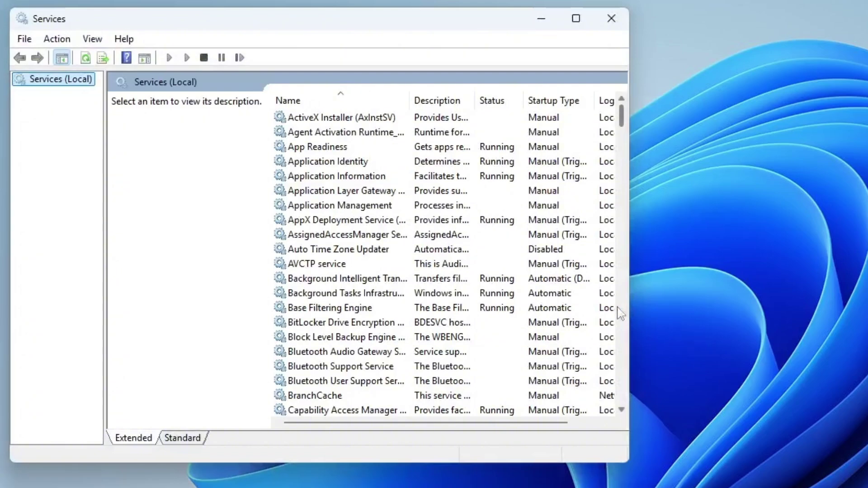
left_click(463, 321)
key("w")
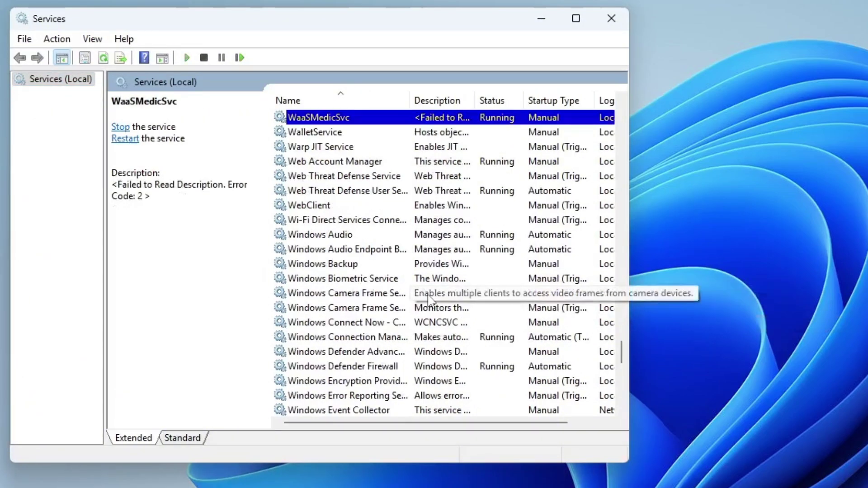
left_click(332, 238)
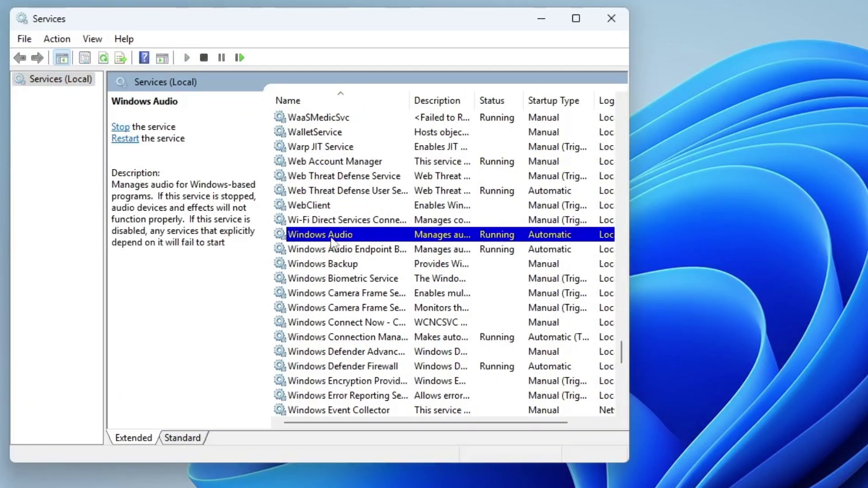
right_click(331, 243)
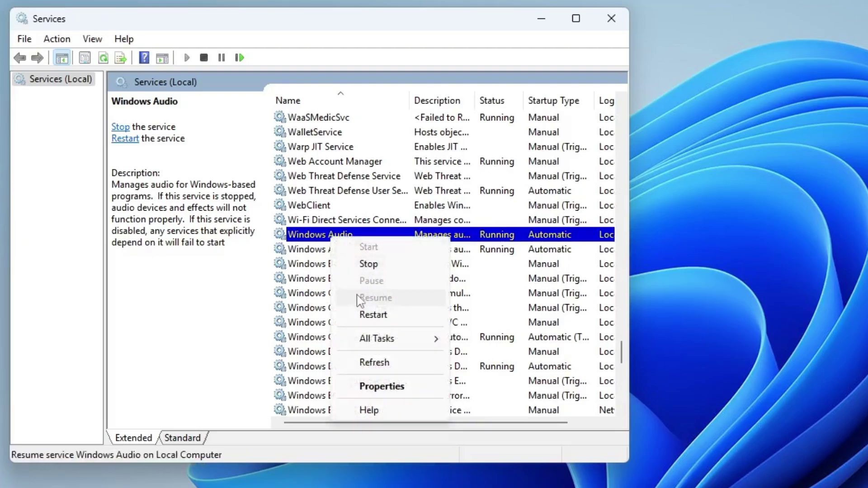
left_click(373, 316)
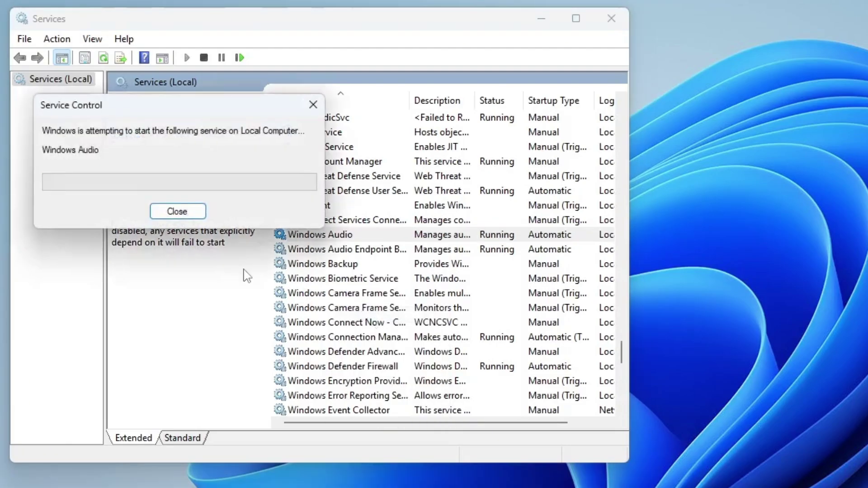